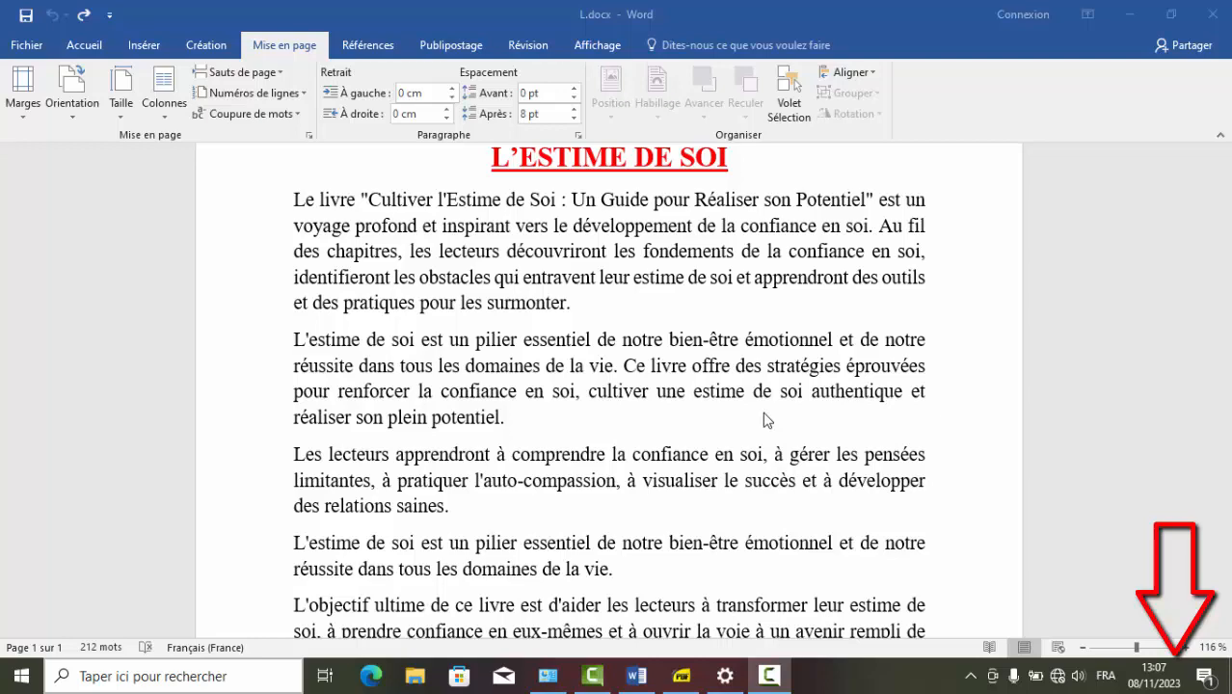
Apply the Étroites margin preset to the document, 1.27 cm on all four sides
scroll(767, 421, "down", 1)
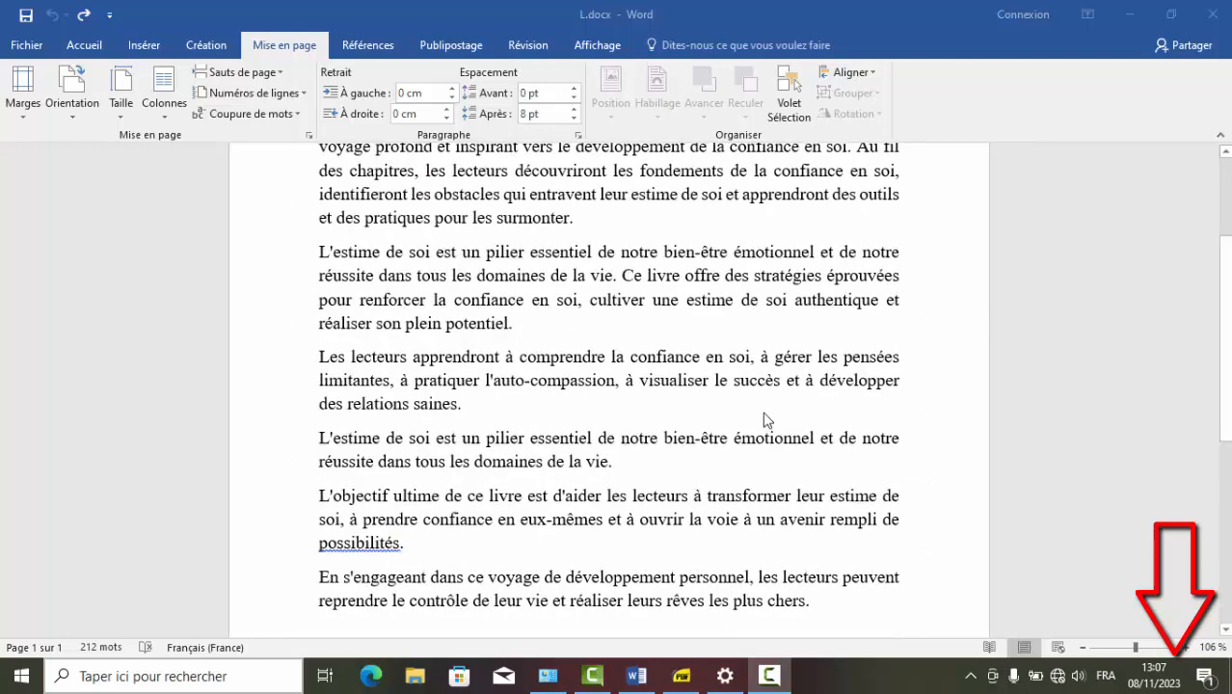
scroll(767, 421, "up", 2)
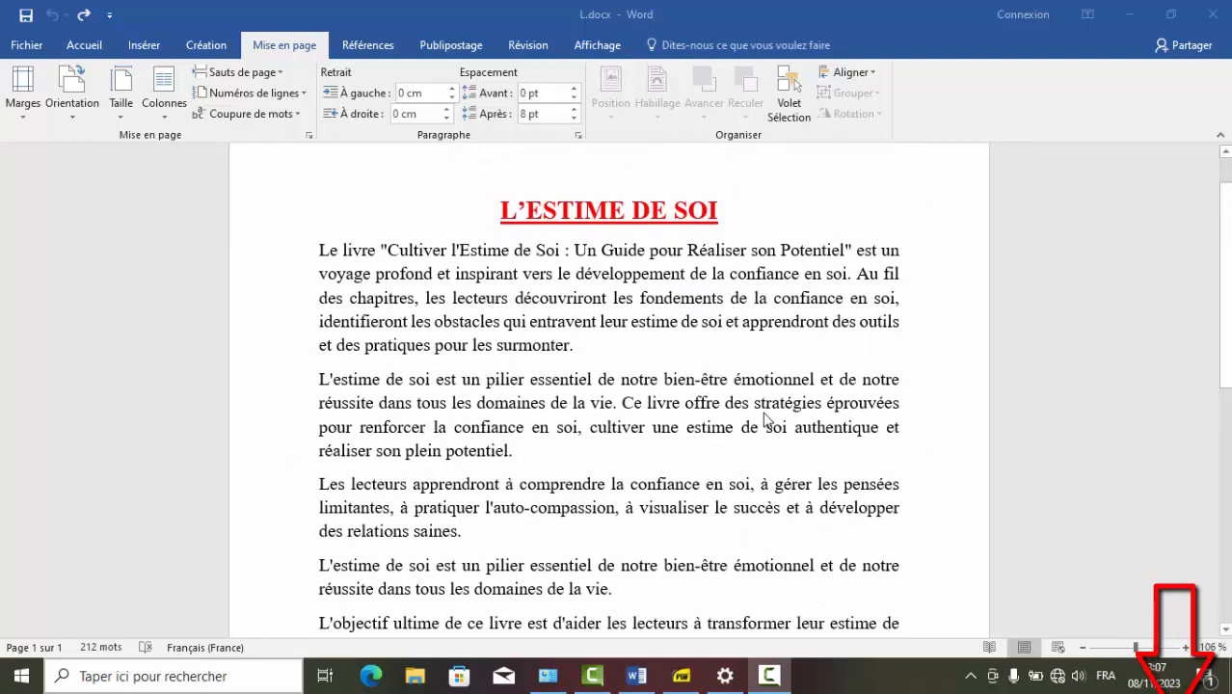
scroll(767, 421, "down", 1)
scroll(767, 420, "down", 3)
scroll(767, 420, "up", 4)
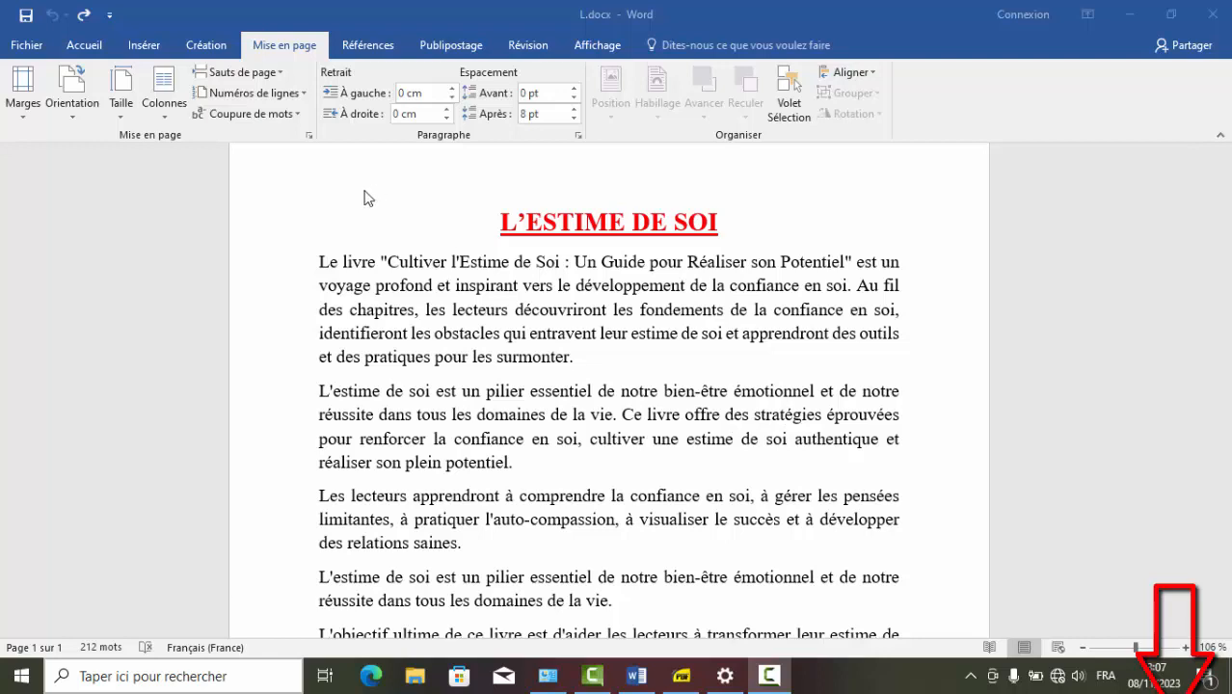
left_click(92, 46)
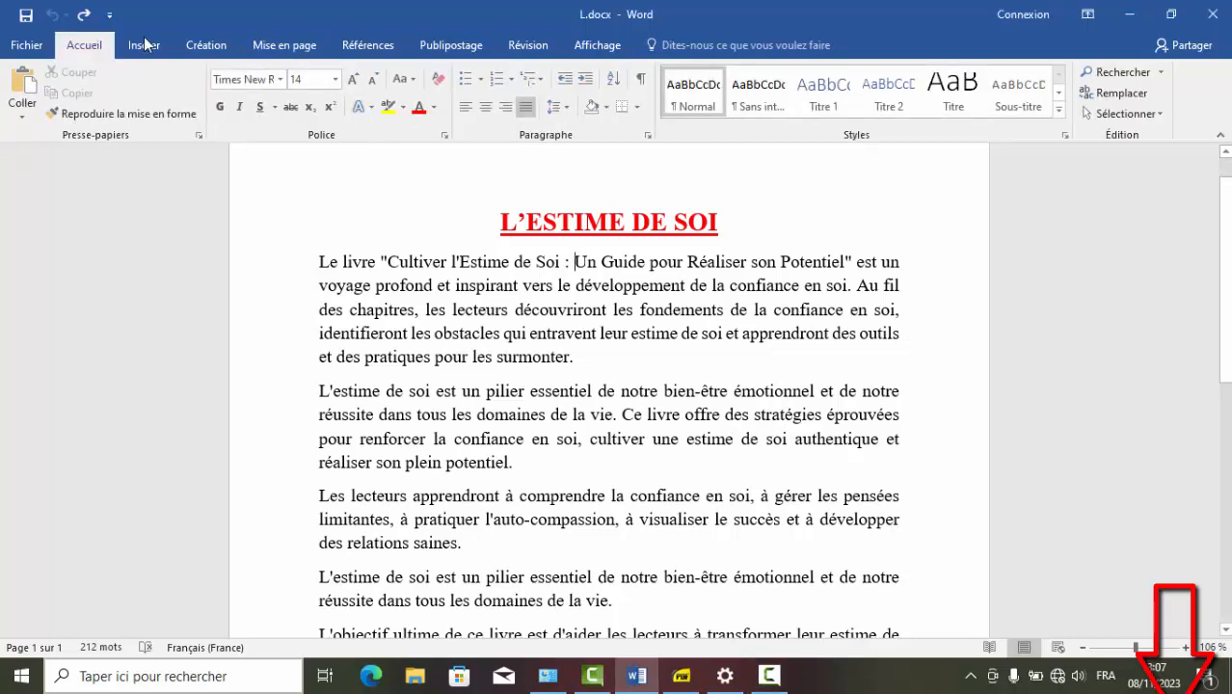
left_click(286, 50)
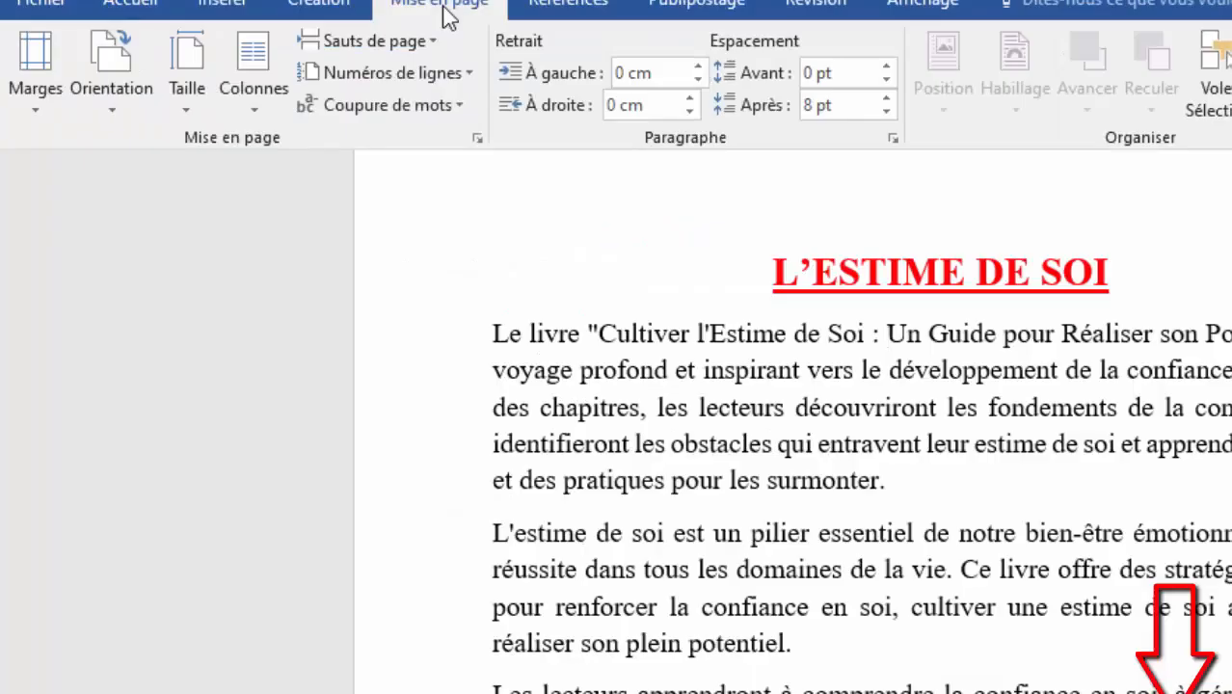
left_click(30, 111)
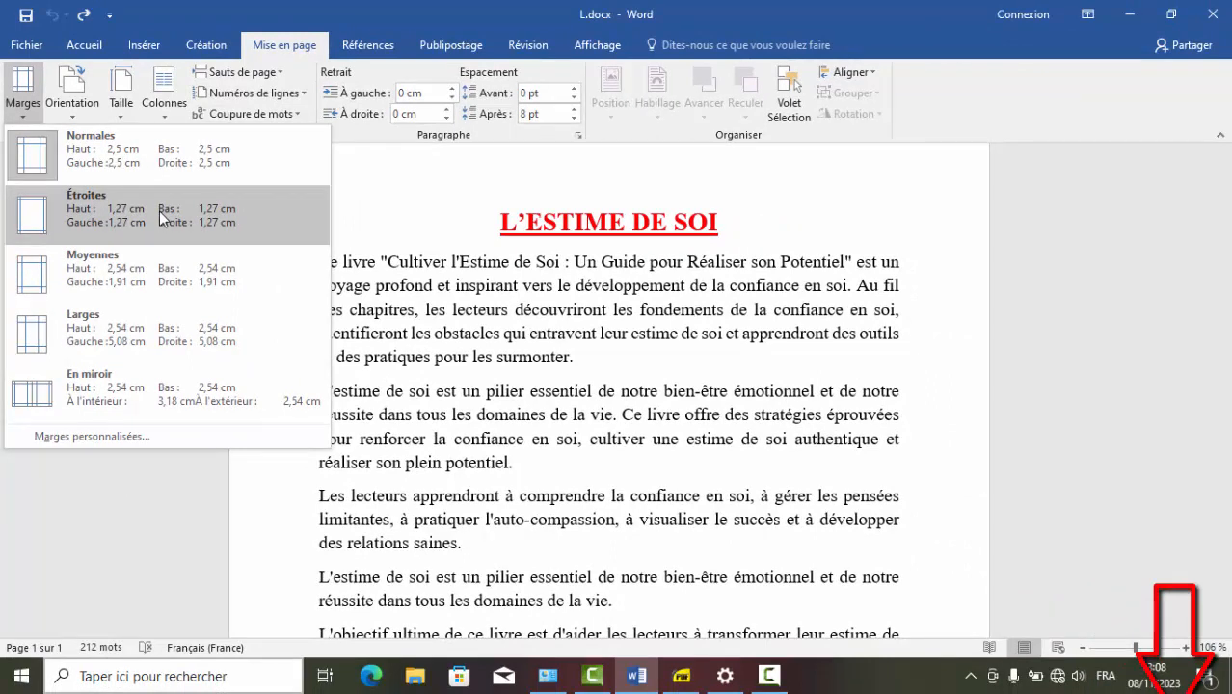
key("Escape")
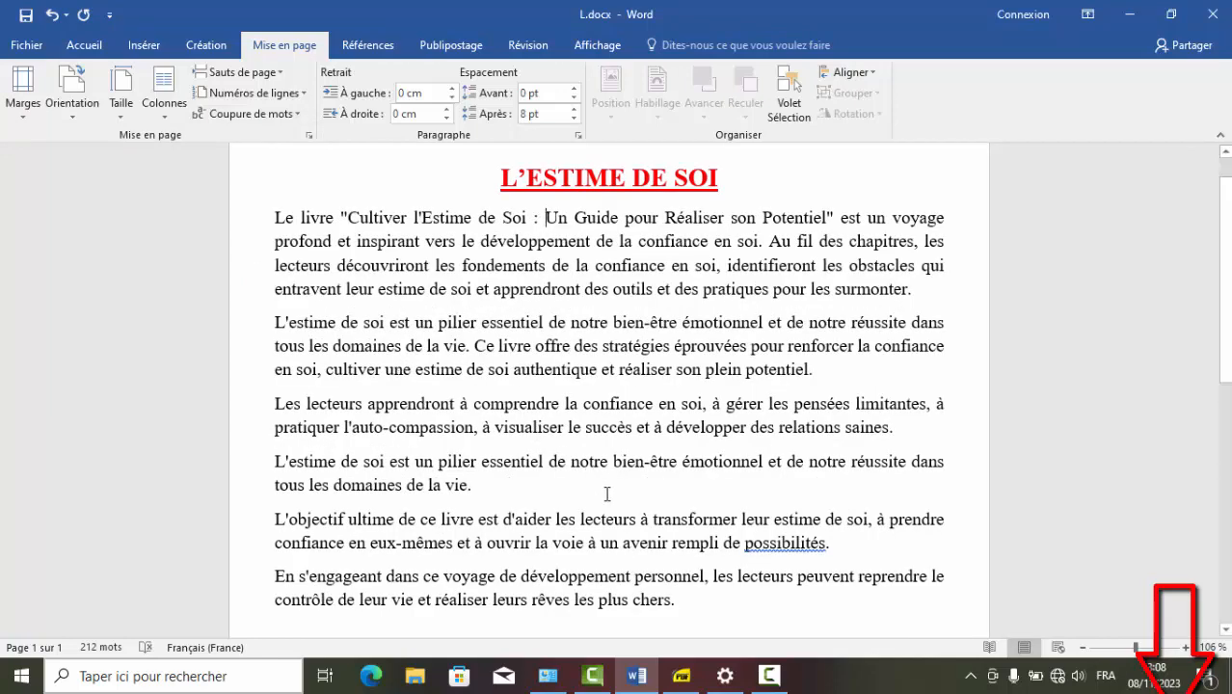
Examine how the body text fills the page with the narrow margins, from the title to the last paragraph
scroll(604, 399, "down", 1)
scroll(610, 397, "up", 2)
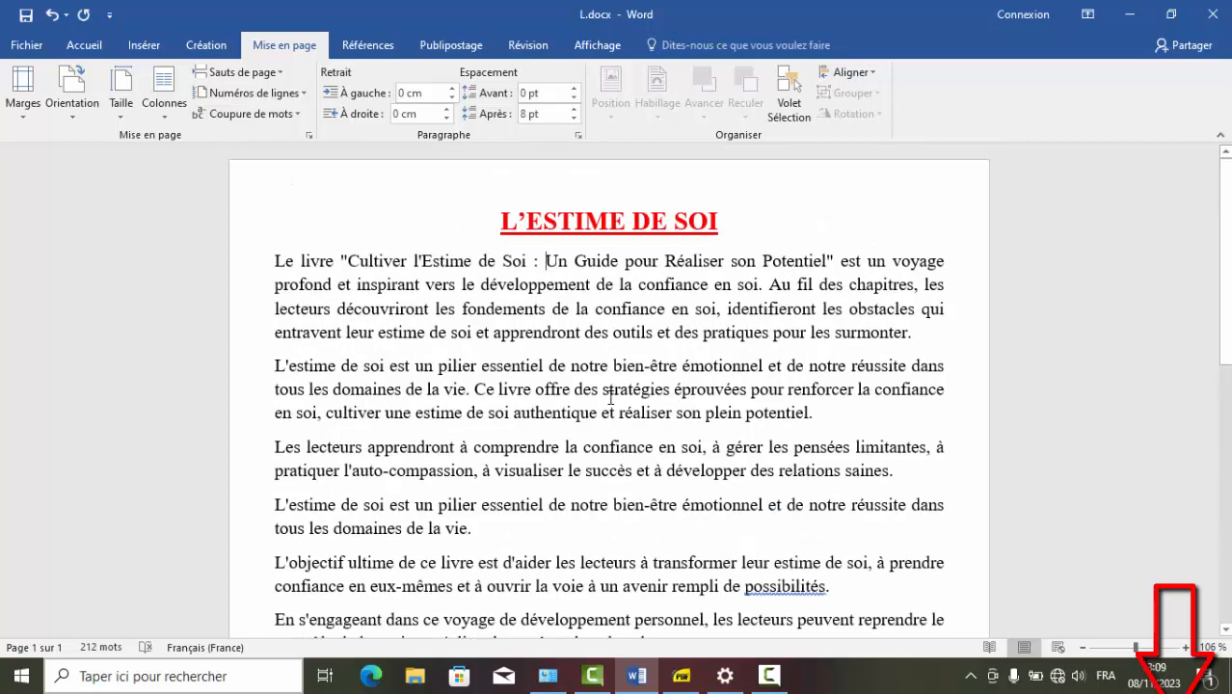
scroll(610, 397, "down", 3)
scroll(588, 424, "up", 2)
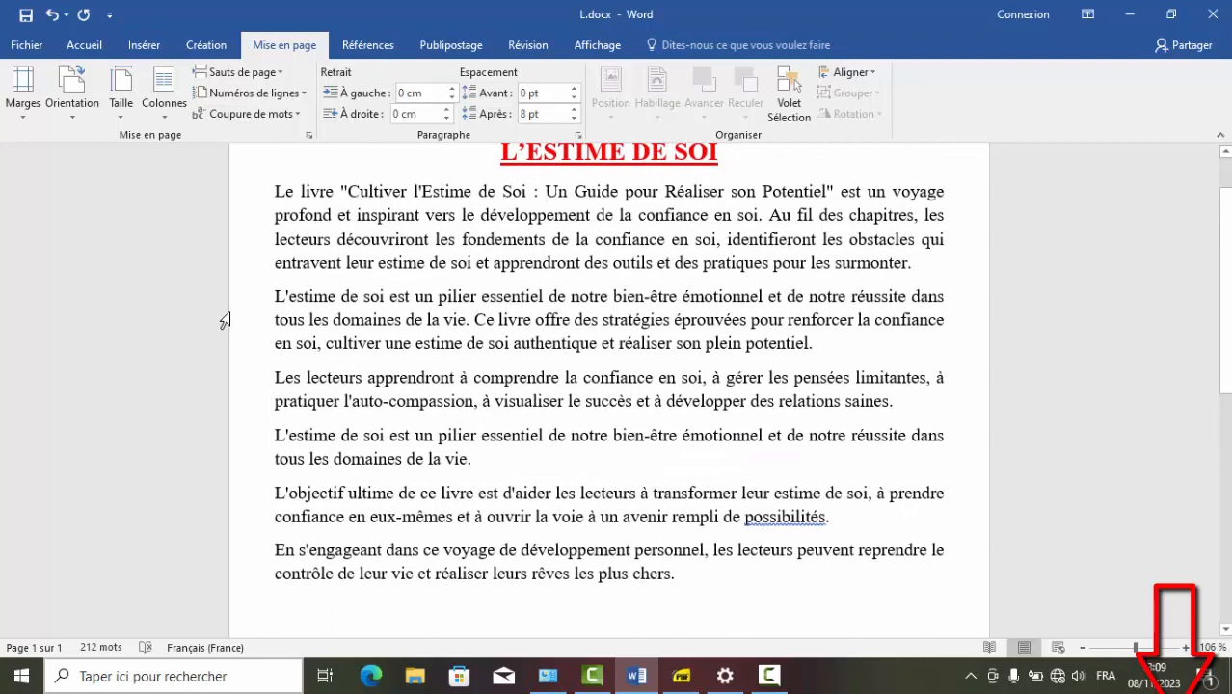
left_click(229, 322)
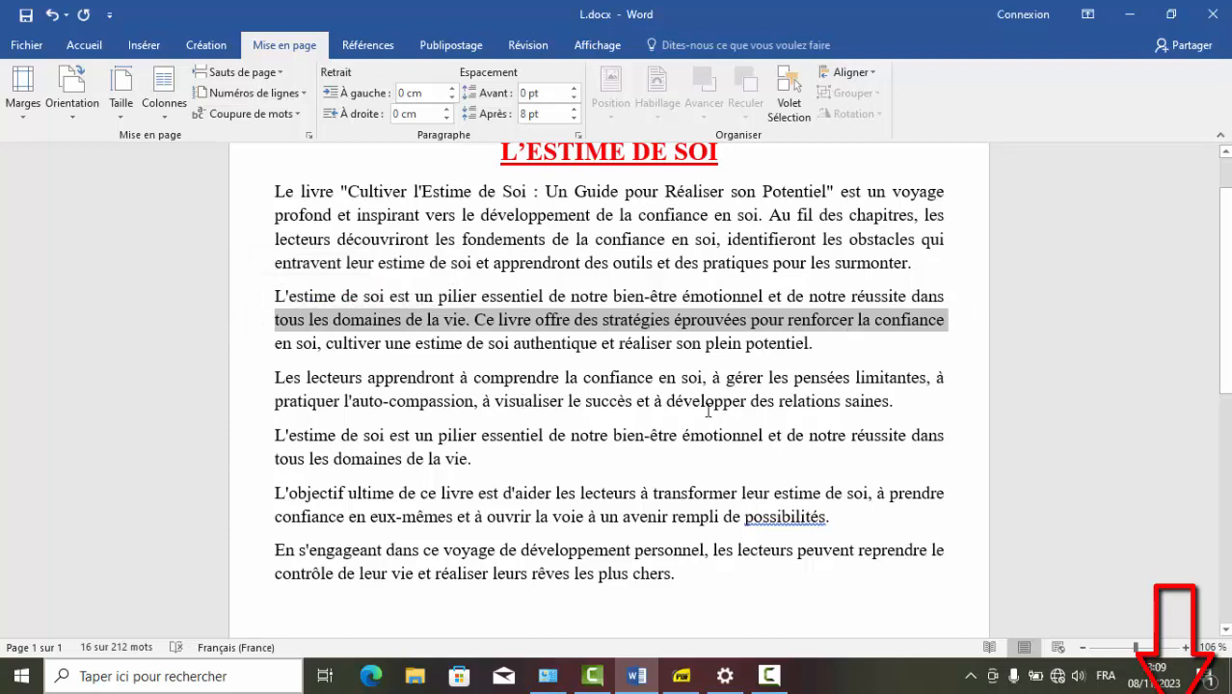
scroll(708, 410, "down", 1)
scroll(709, 410, "up", 2)
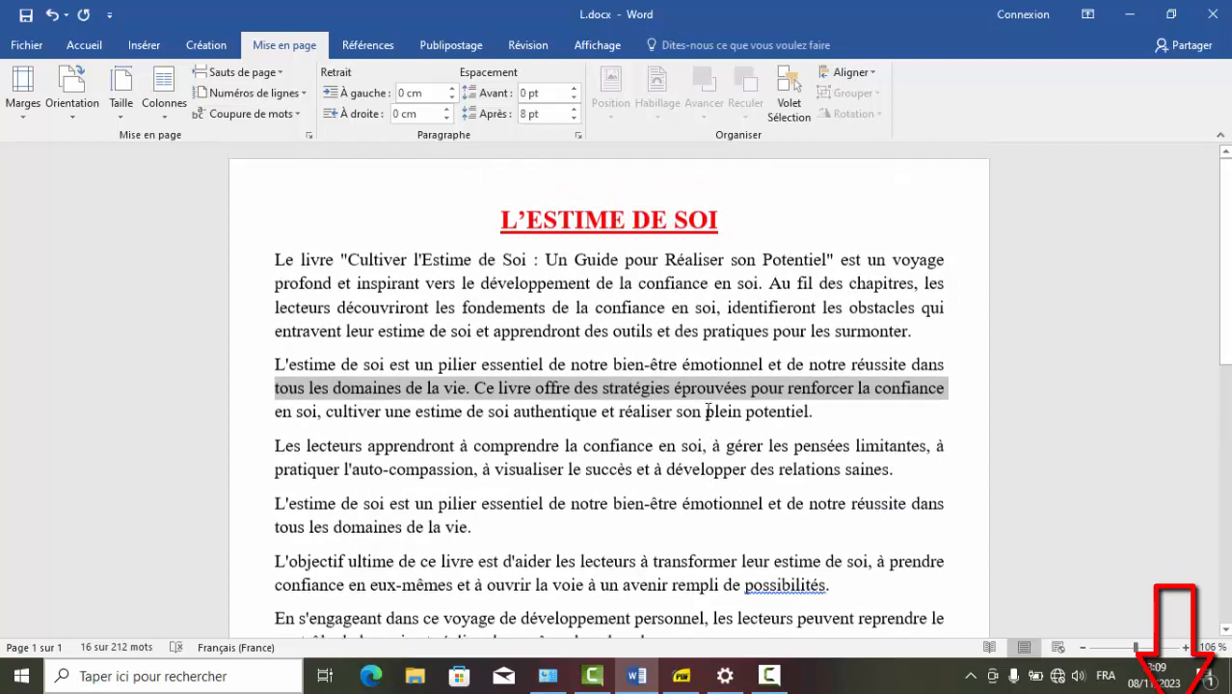
scroll(708, 410, "down", 3)
scroll(709, 410, "up", 4)
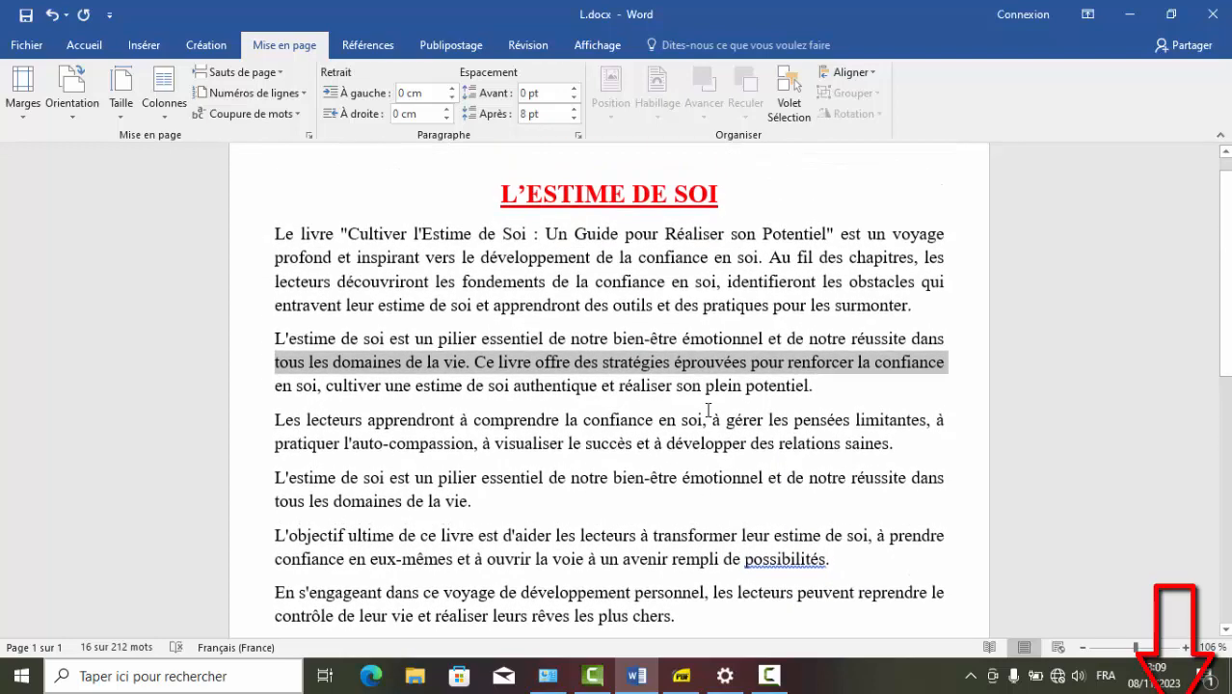
left_click(632, 361)
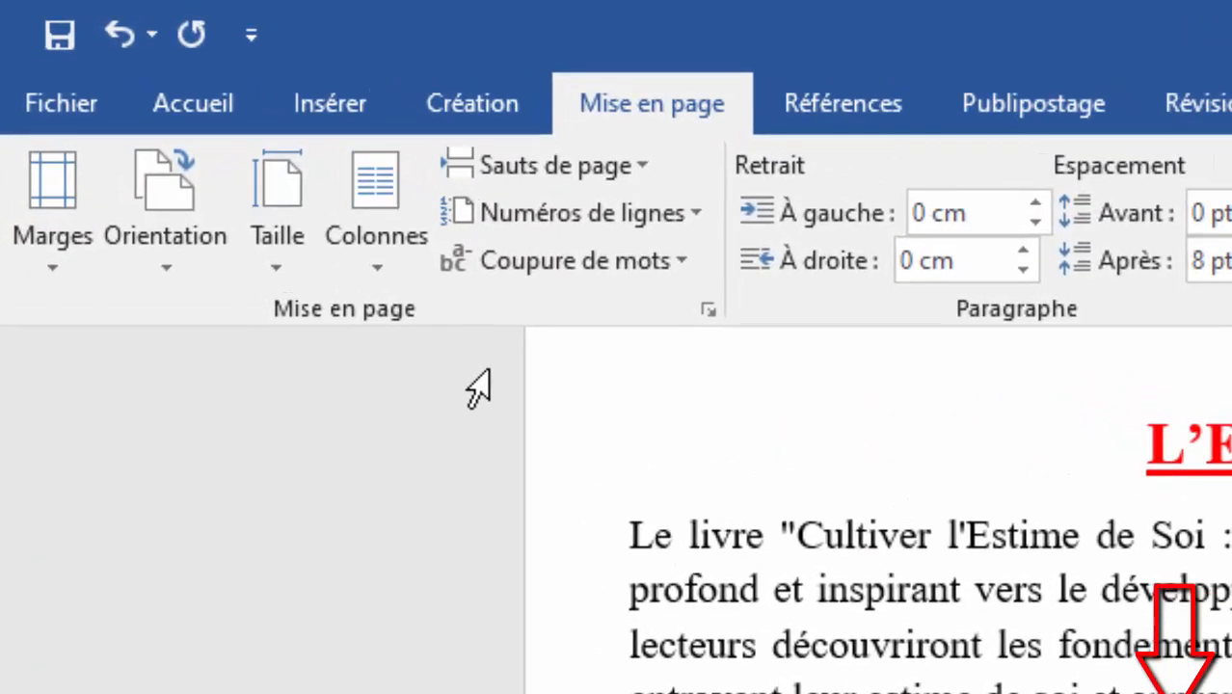
Lay out the document text in two columns
left_click(377, 246)
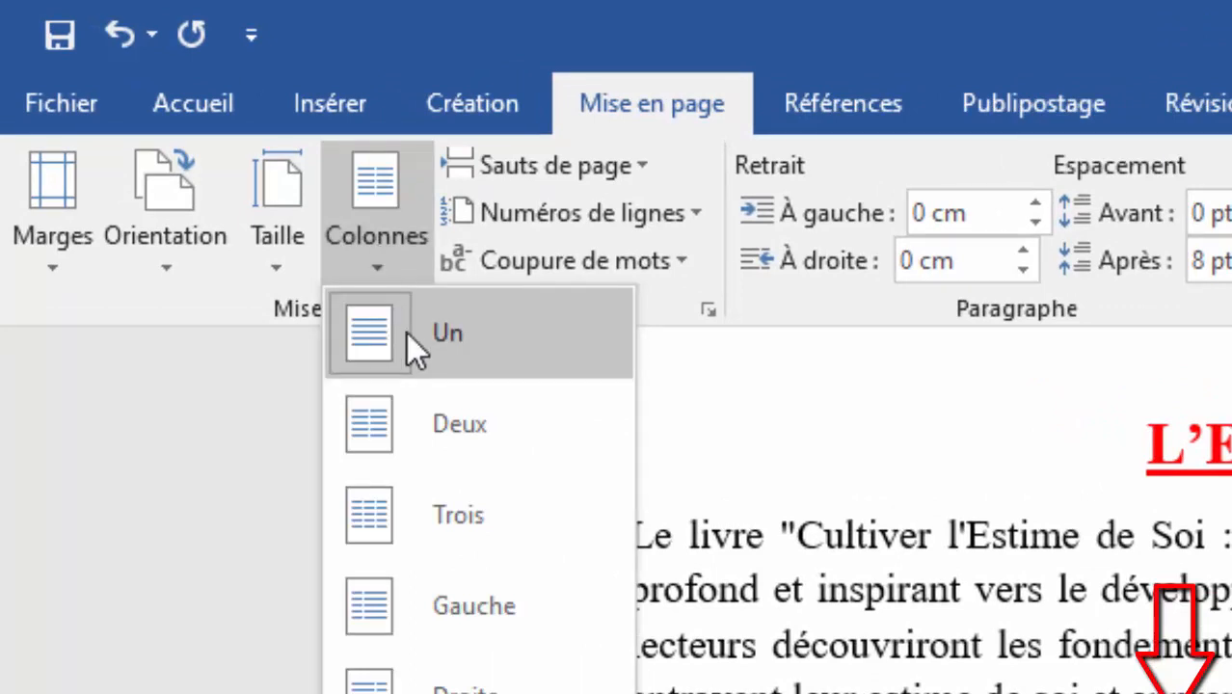
left_click(648, 116)
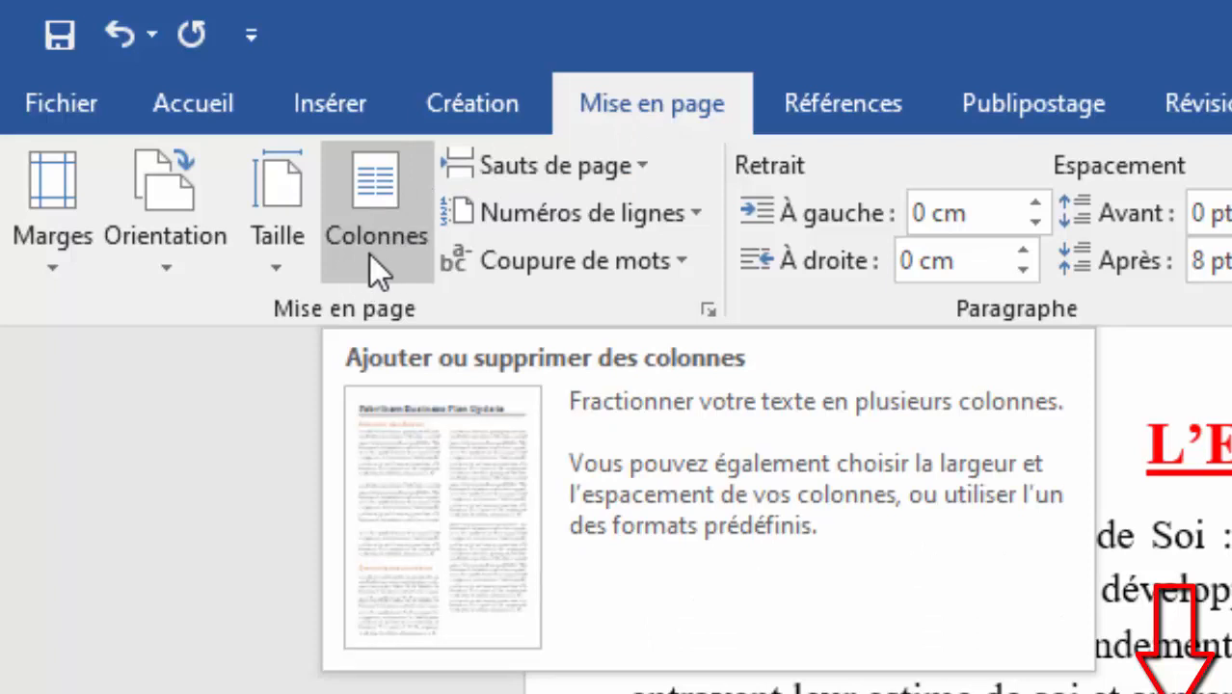
left_click(369, 254)
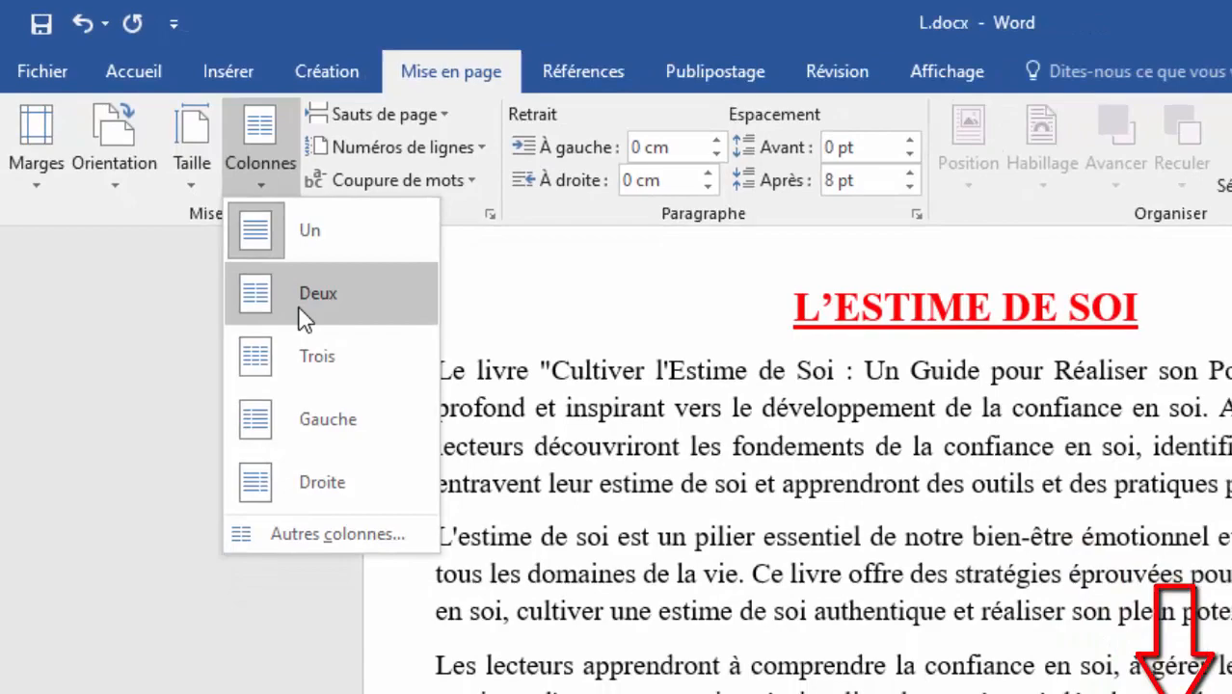
left_click(325, 334)
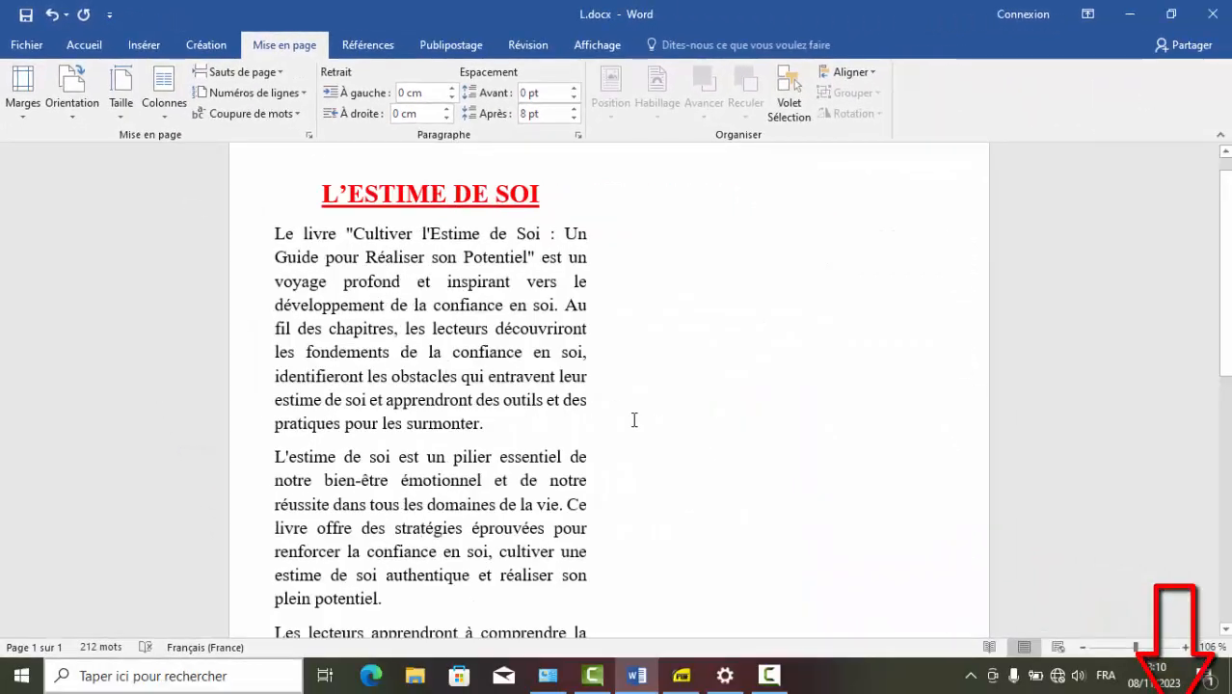
Examine the two-column layout from the title down to the end of the page
scroll(632, 417, "down", 6)
scroll(634, 419, "up", 4)
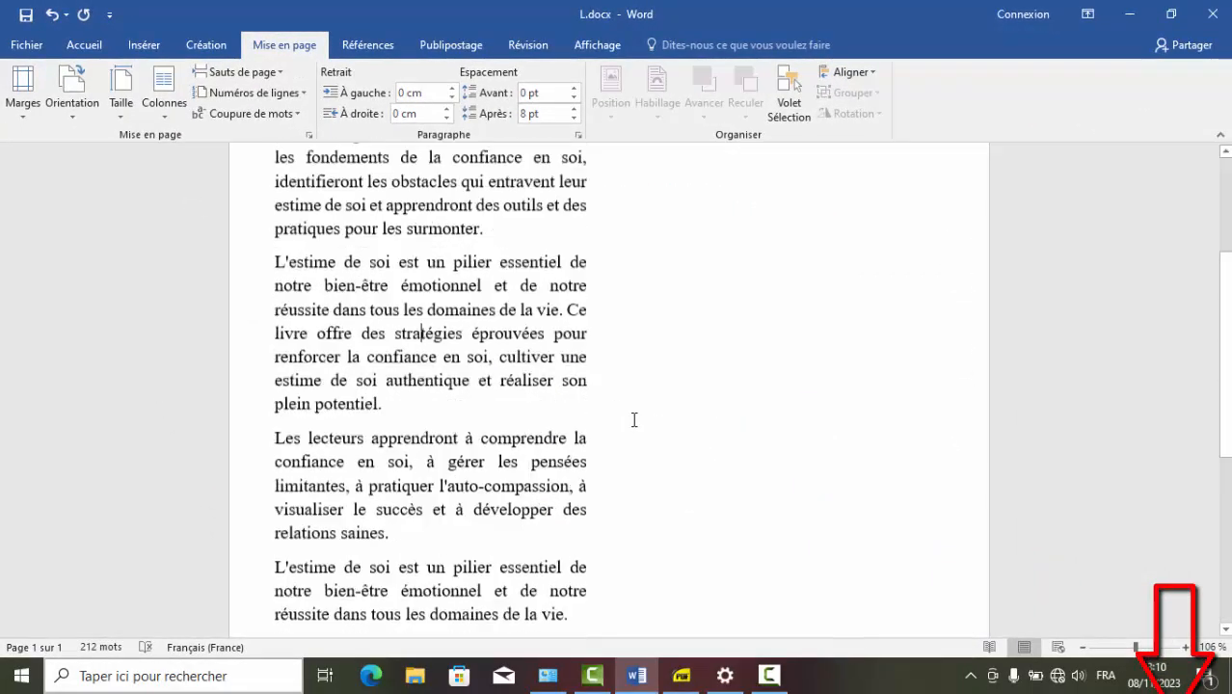
scroll(634, 420, "down", 3)
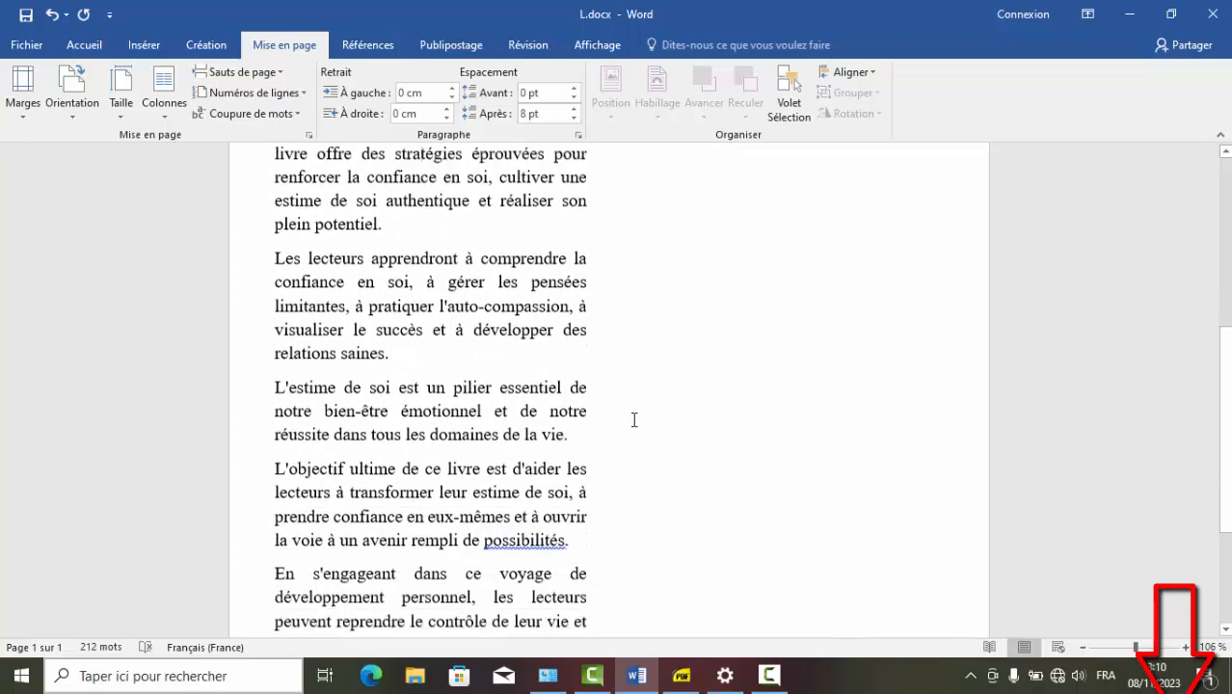
scroll(635, 420, "down", 2)
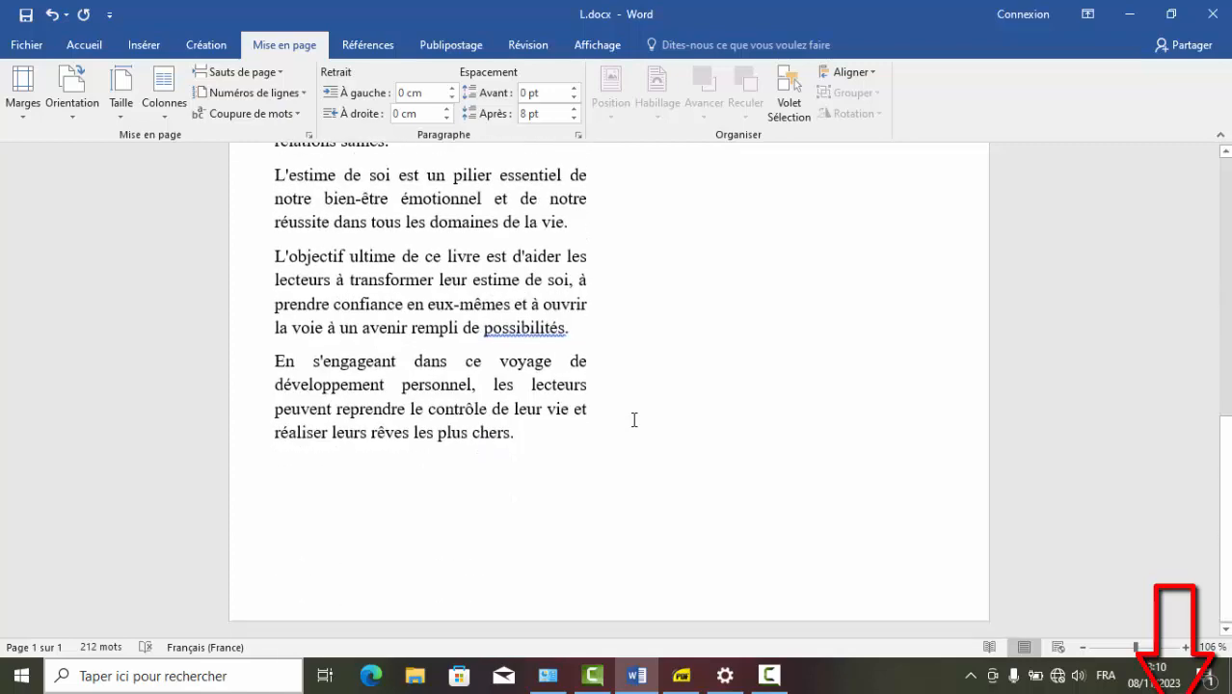
scroll(634, 420, "up", 3)
scroll(634, 419, "up", 3)
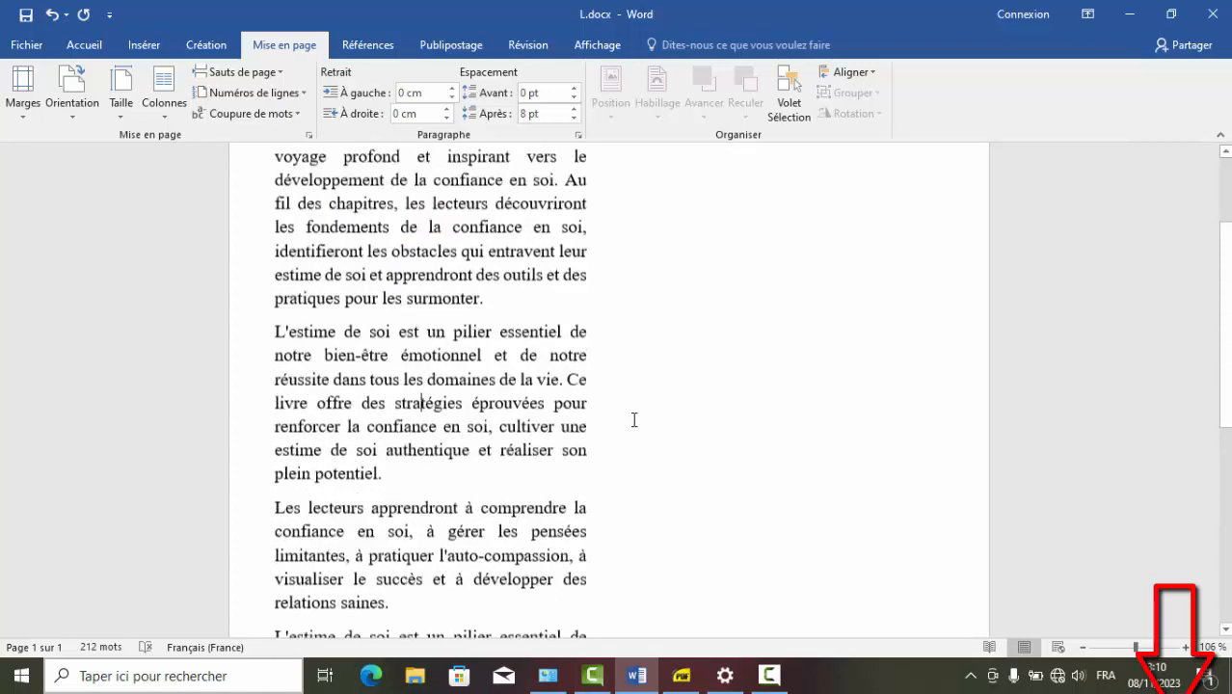
scroll(634, 419, "down", 4)
scroll(634, 419, "up", 3)
Insert blank lines after the paragraph ending "plein potentiel." until the paragraphs below it move into the second column
left_click(388, 371)
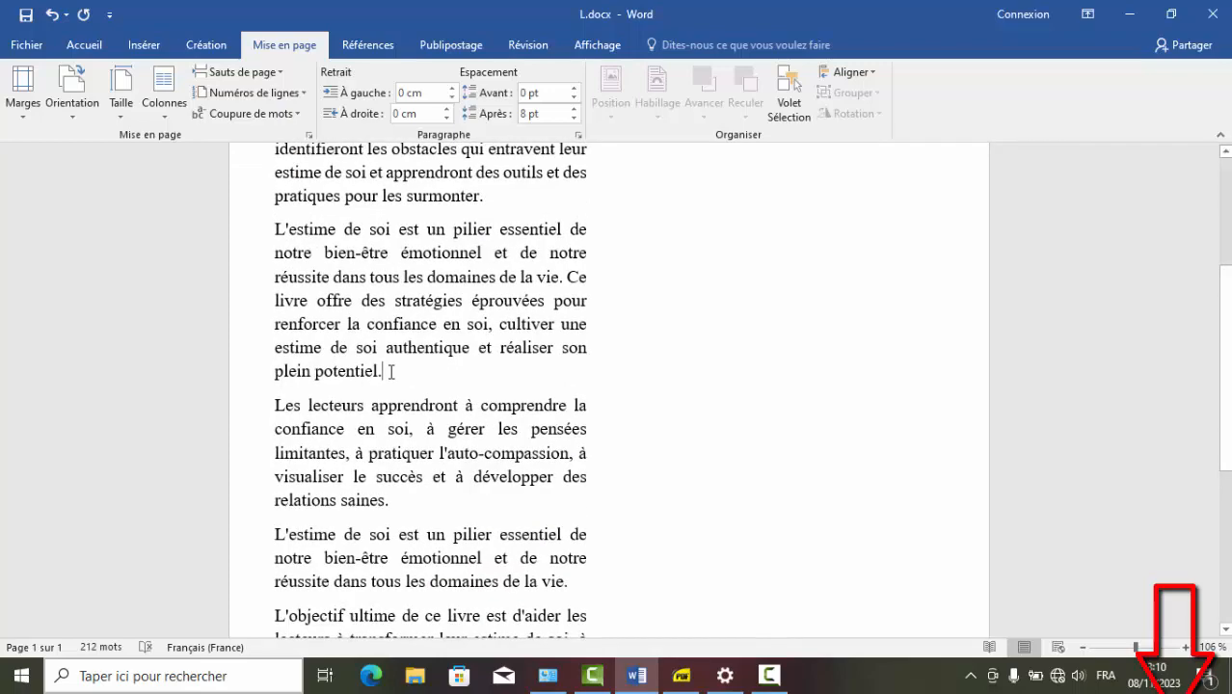
key("Return")
key("Return")
key("Return")
key("Return")
key("Return")
key("Return")
key("Return")
key("Return")
key("Return")
key("Return")
key("Return")
key("Return")
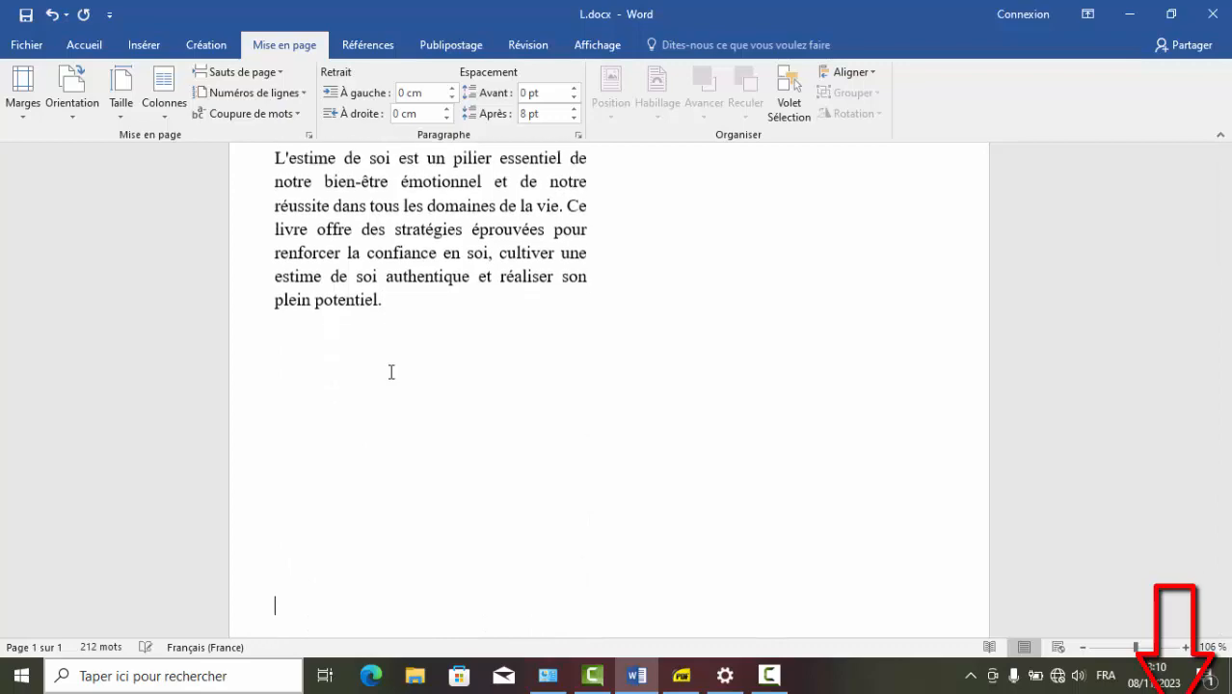
key("Return")
key("Return")
key("Return")
key("Return")
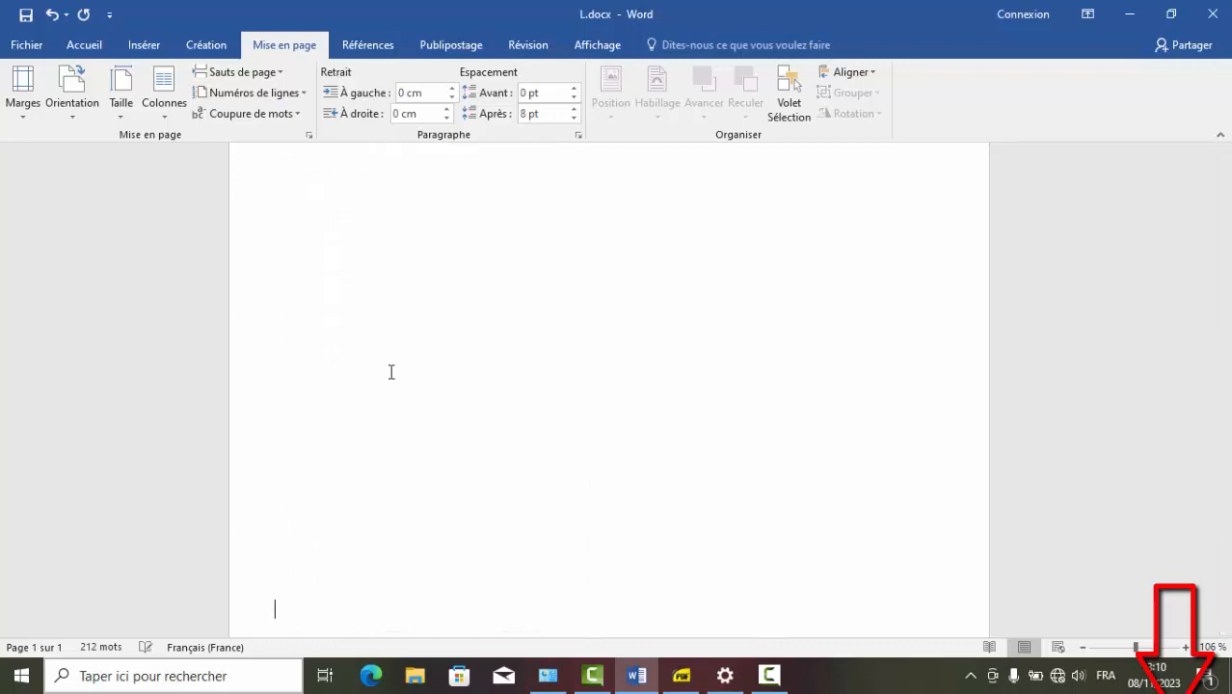
key("Return")
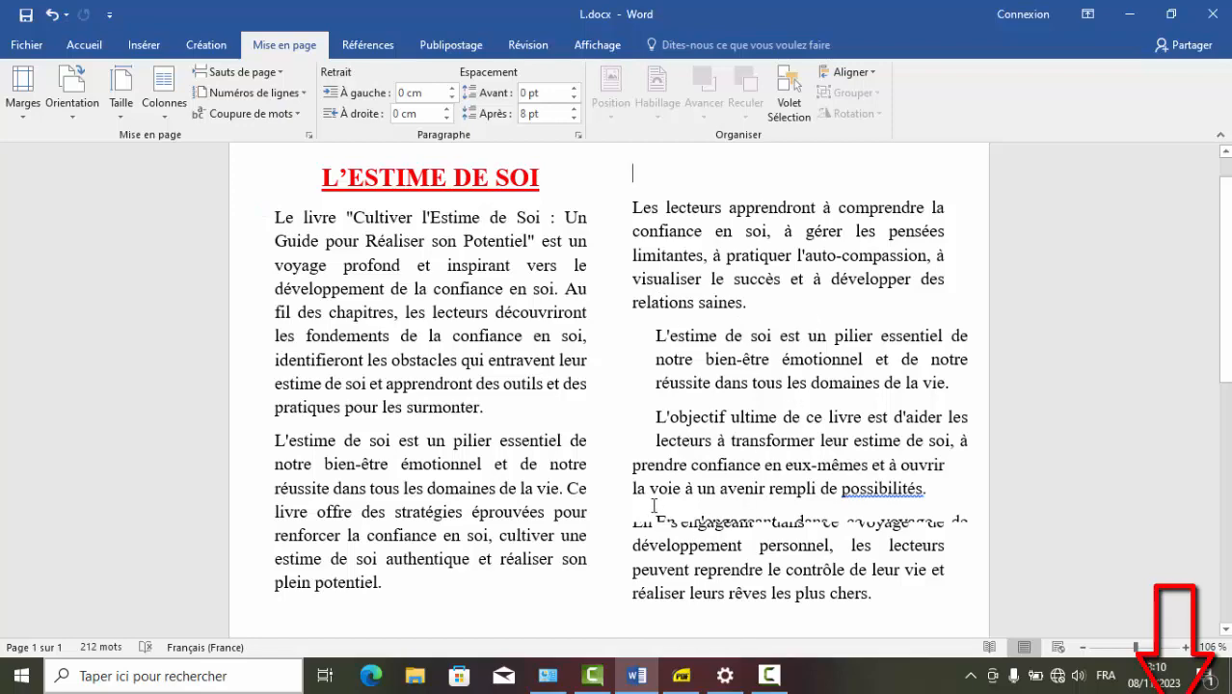
Insert an empty paragraph after the paragraph ending "rempli de possibilités." in the second column
scroll(896, 490, "down", 3)
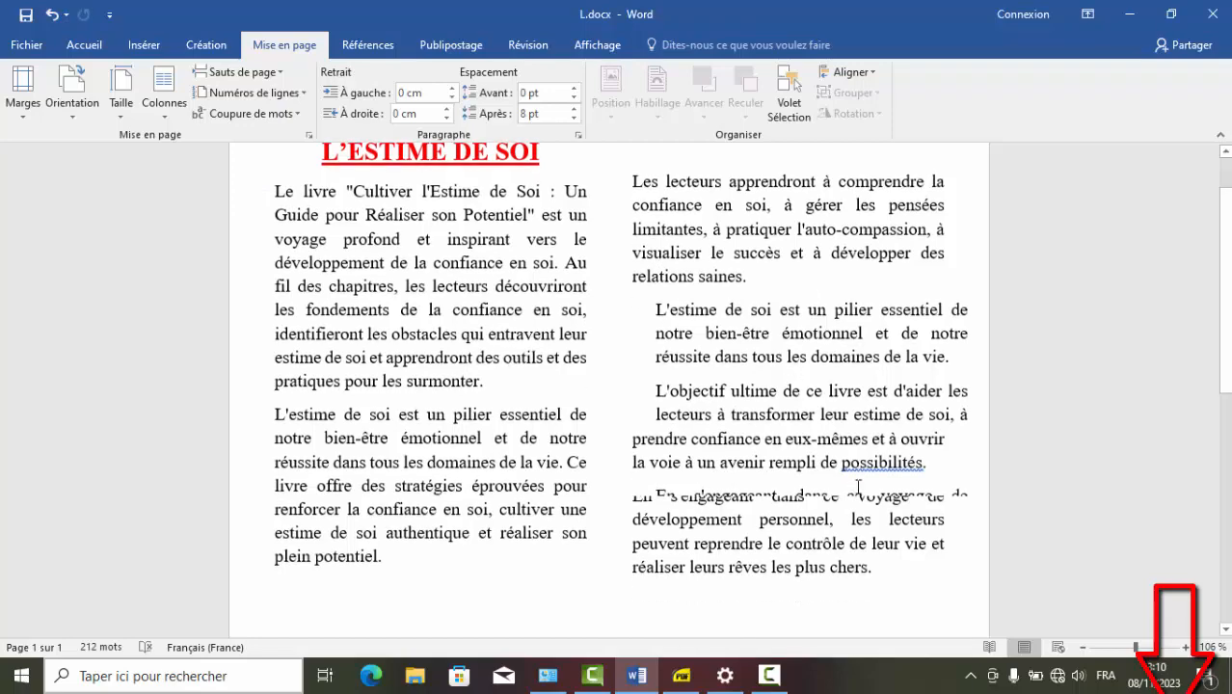
left_click(949, 383)
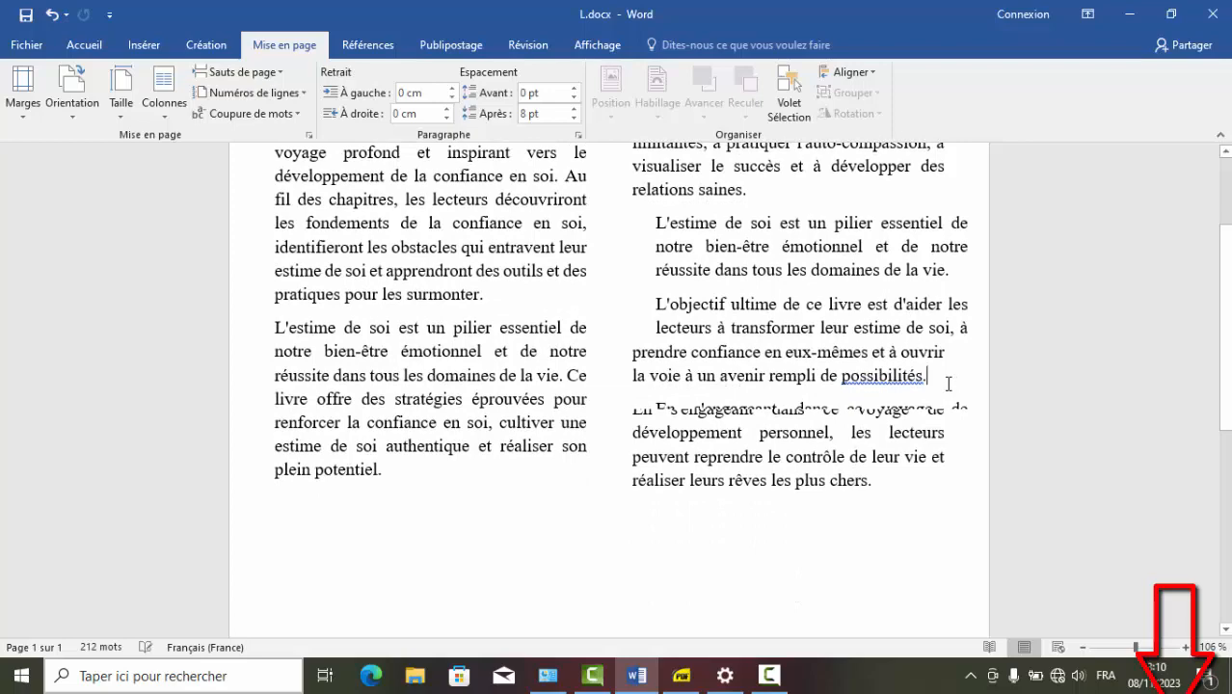
key("Return")
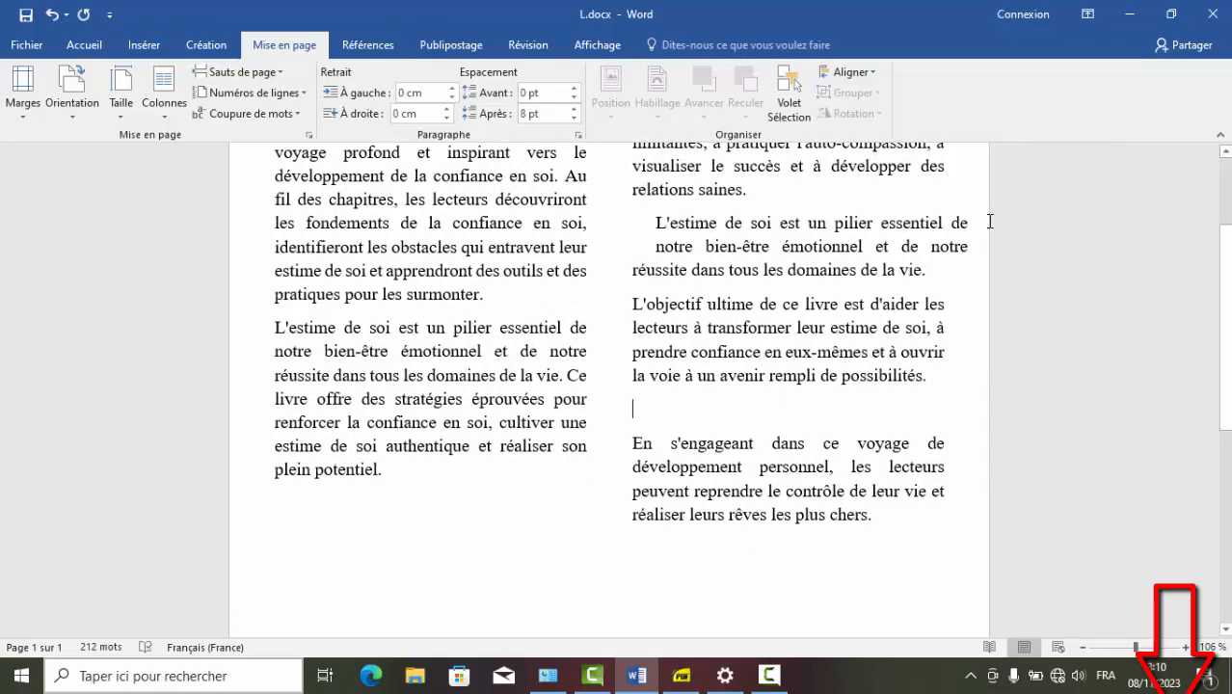
Try laying out the text in three columns and review how the paragraphs are distributed
scroll(837, 203, "up", 3)
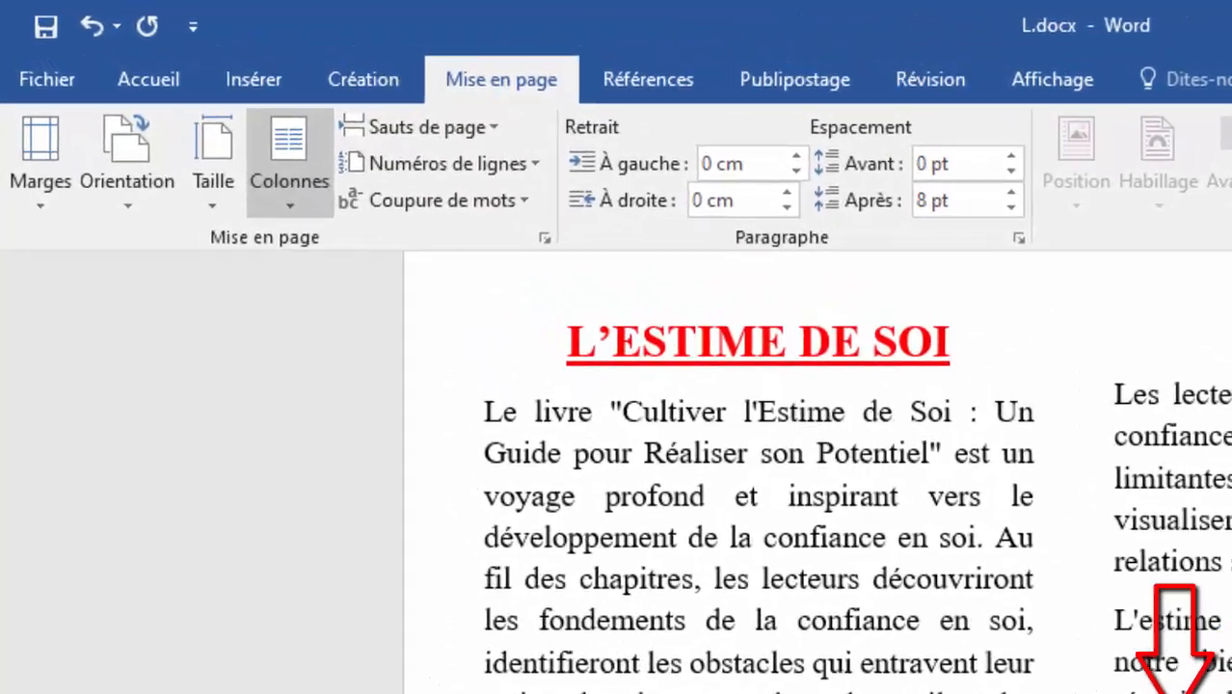
left_click(164, 103)
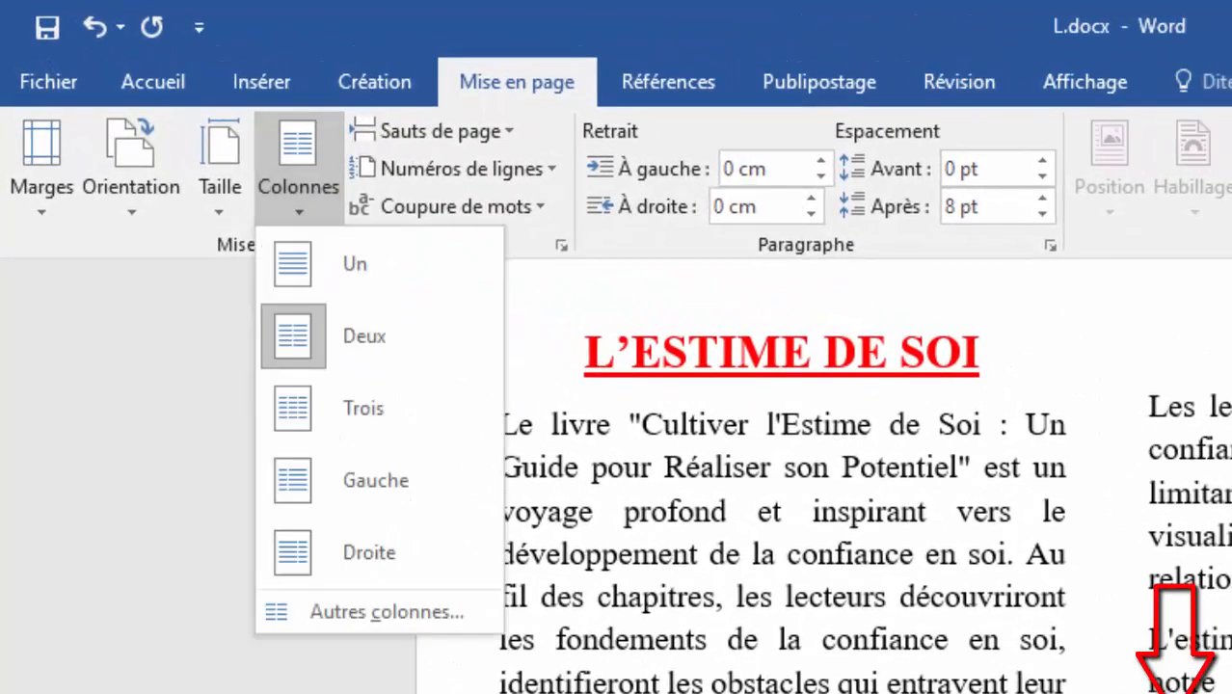
left_click(376, 407)
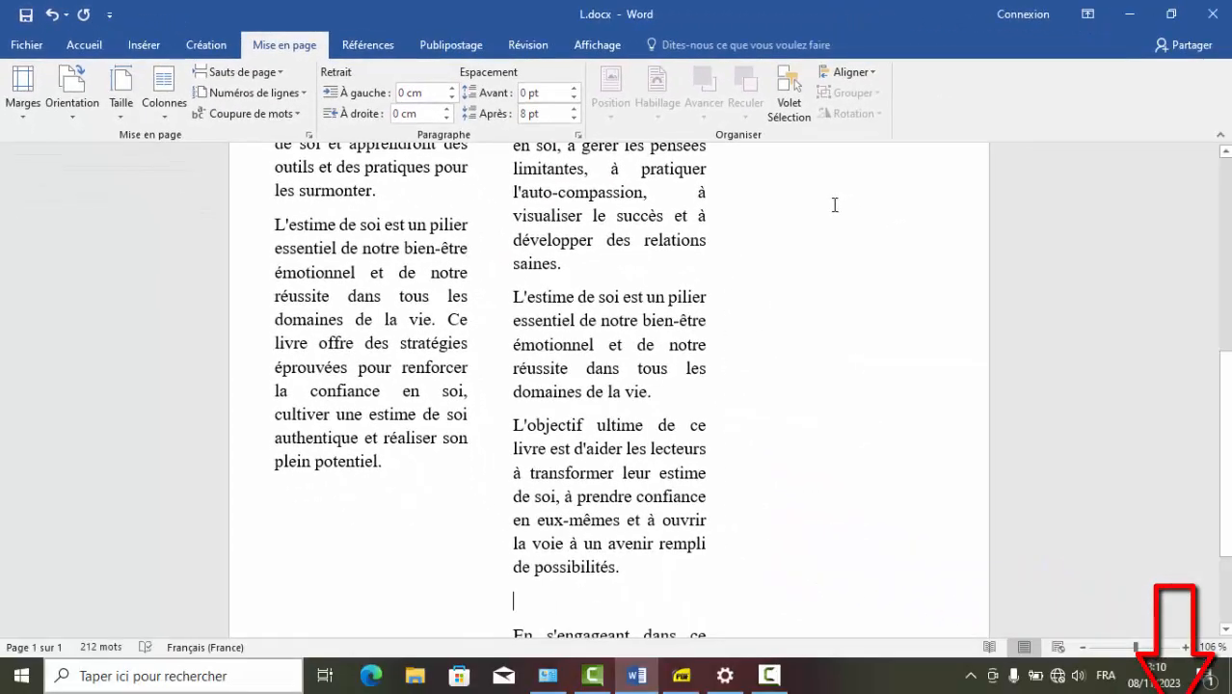
scroll(835, 205, "down", 3)
scroll(835, 204, "up", 5)
scroll(835, 204, "up", 4)
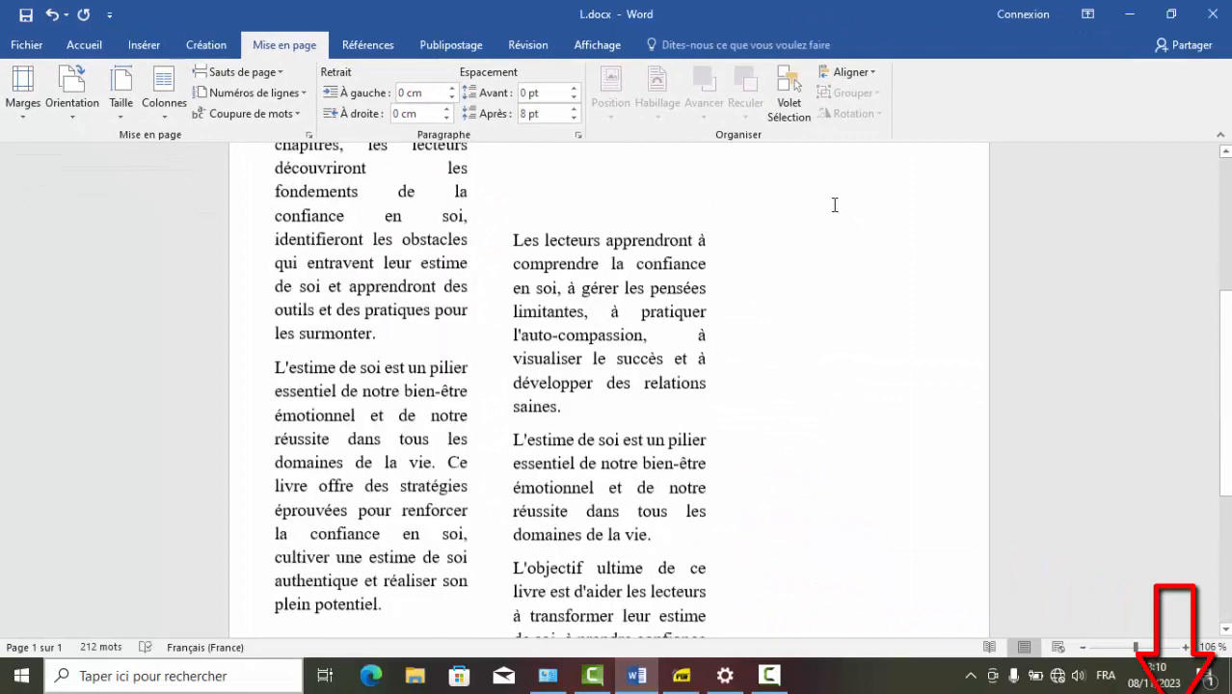
scroll(835, 204, "down", 5)
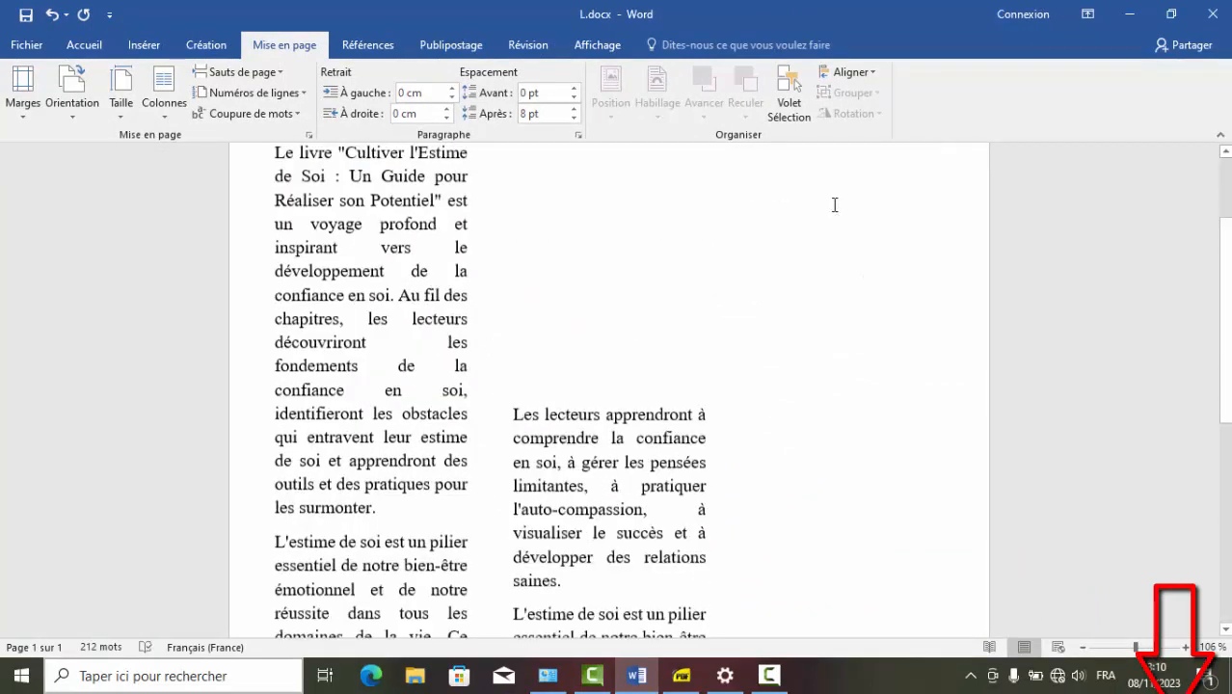
scroll(835, 204, "up", 5)
scroll(836, 204, "down", 1)
scroll(835, 205, "down", 2)
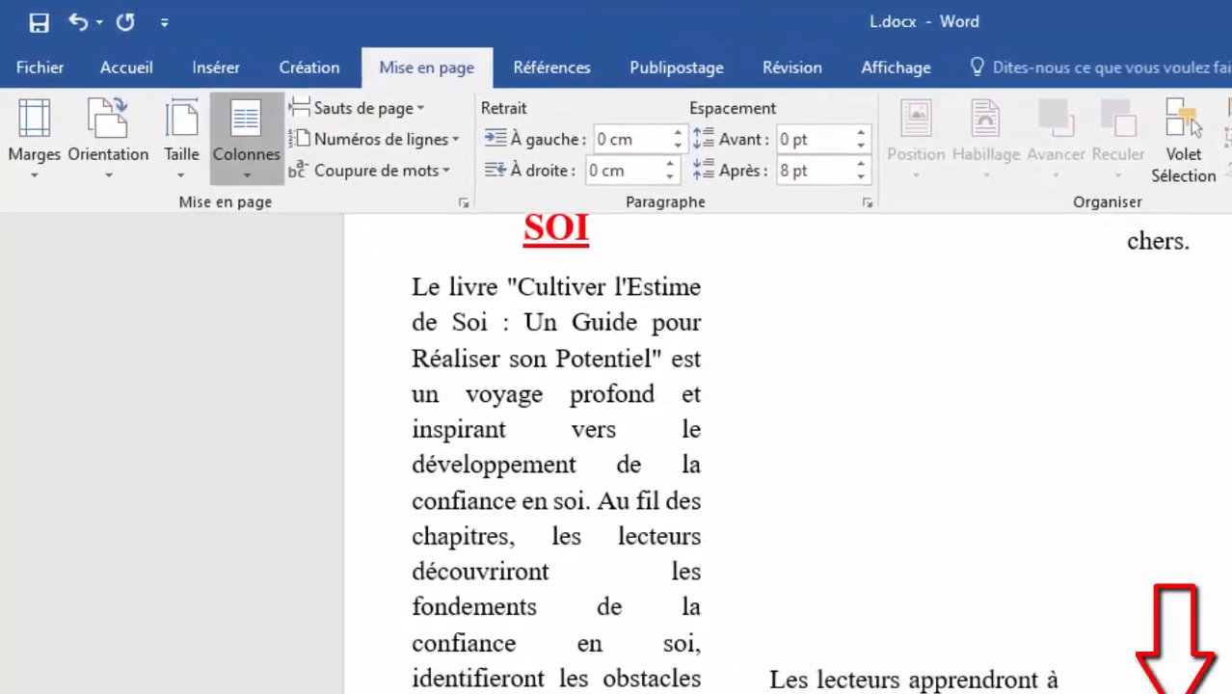
Return the text to a two-column layout and review the whole page
left_click(164, 91)
left_click(332, 306)
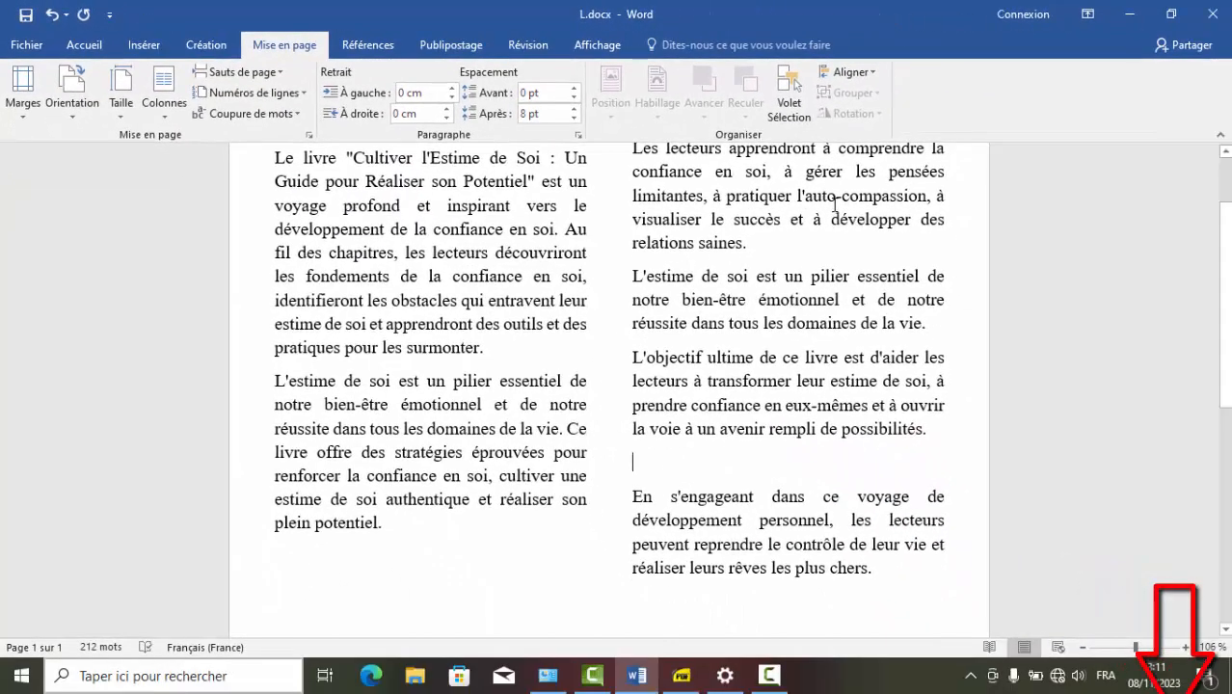
scroll(835, 204, "up", 2)
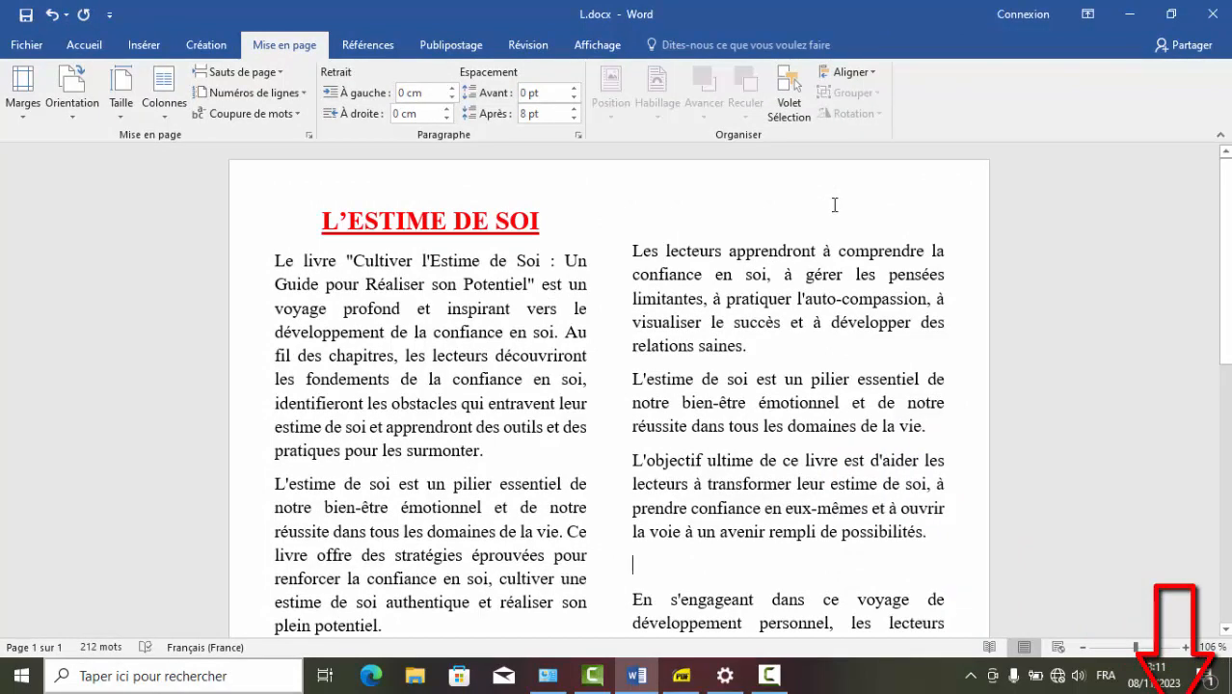
scroll(835, 205, "down", 5)
scroll(835, 205, "up", 4)
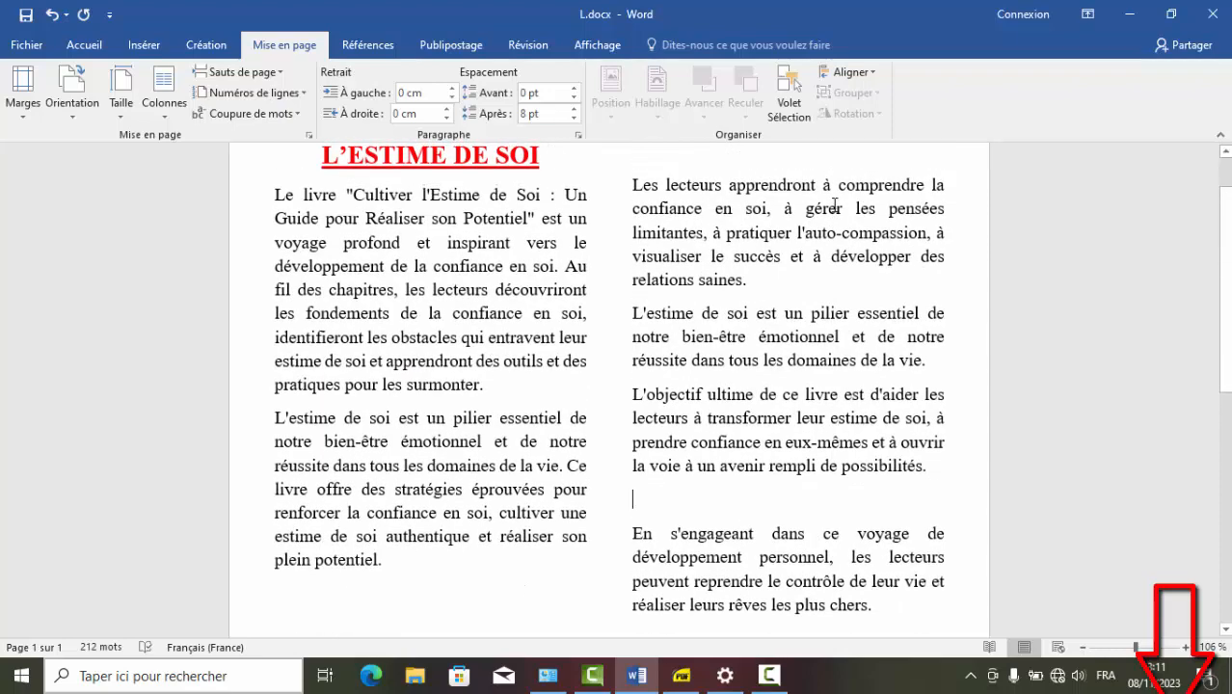
scroll(835, 205, "down", 10)
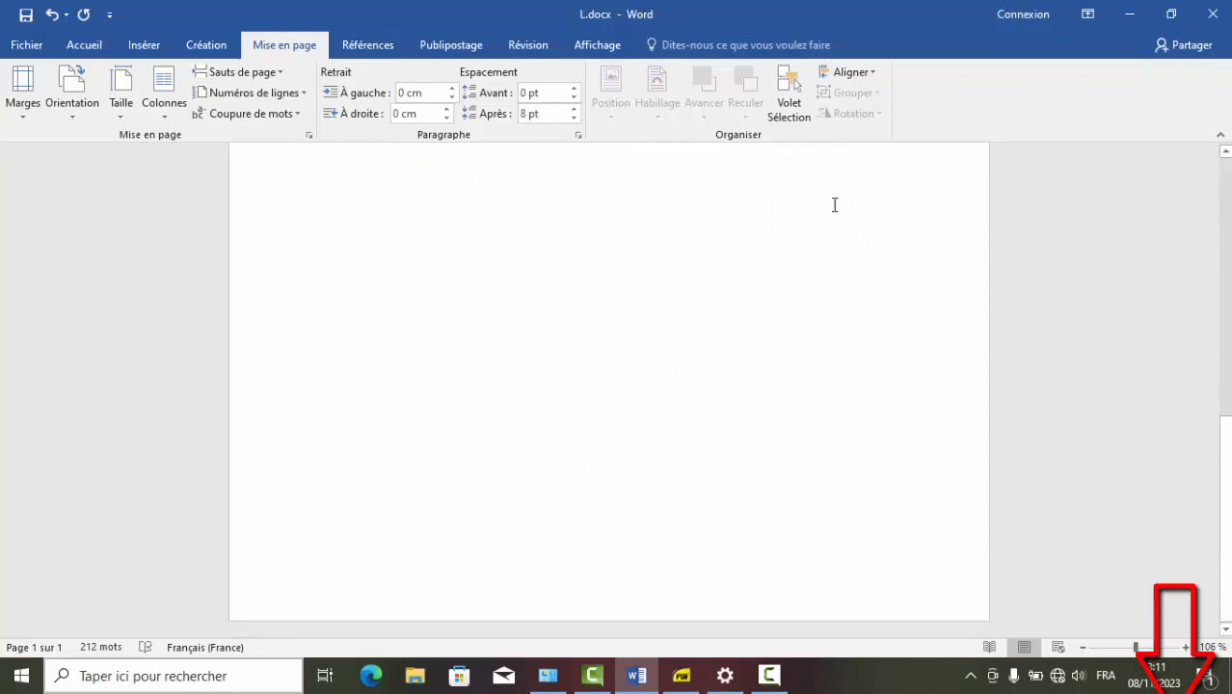
scroll(835, 204, "up", 10)
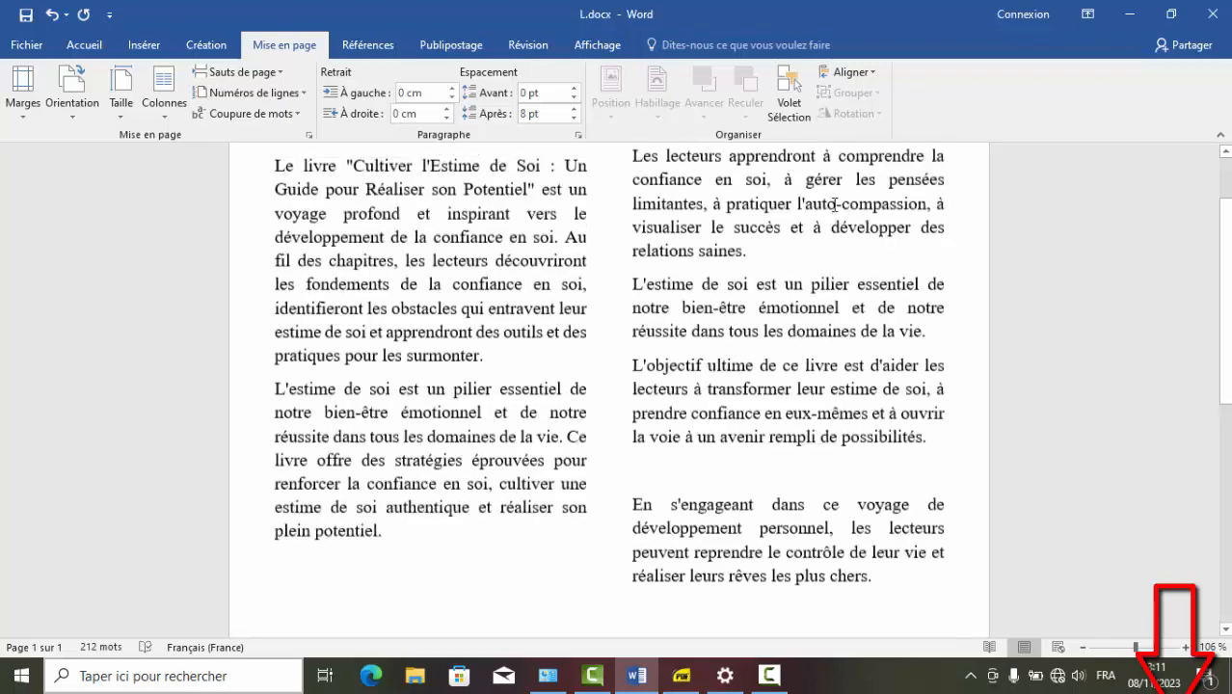